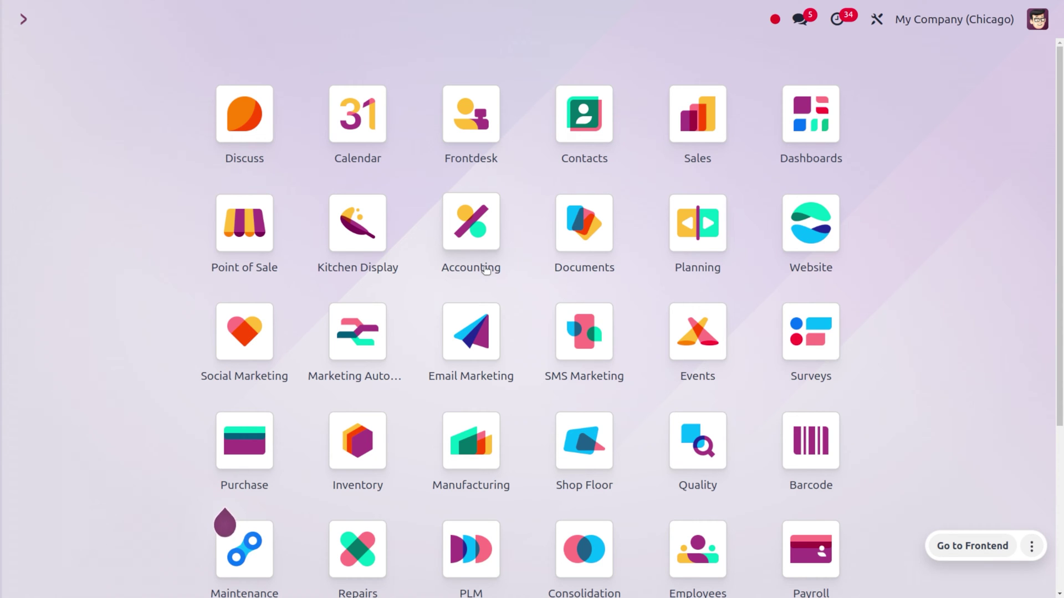
Open the Point of Sale app's Configuration > Settings page via the command palette.
text(pos)
key(Return)
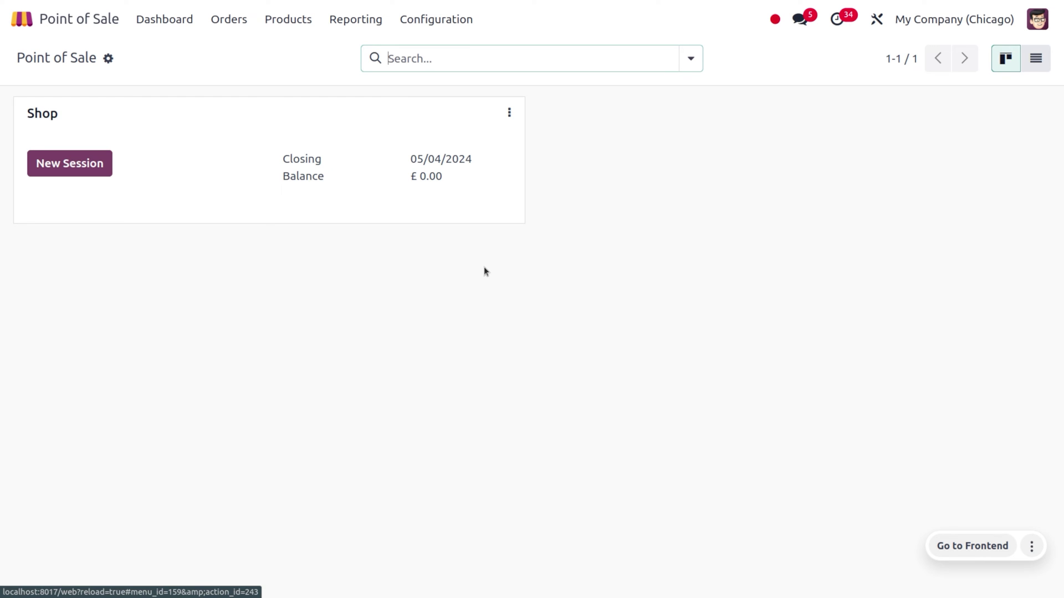
click(436, 19)
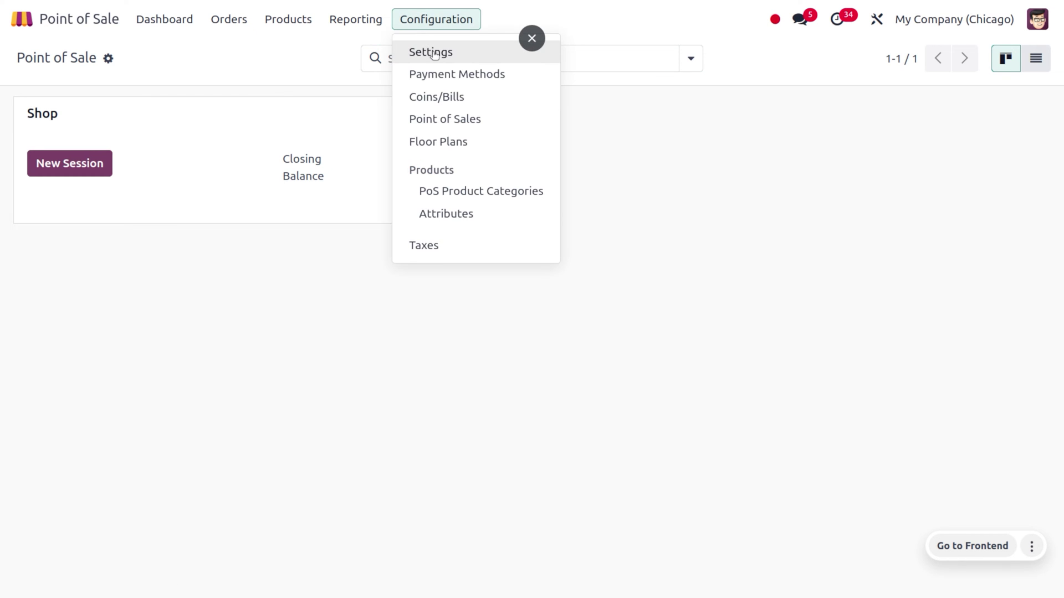
click(435, 58)
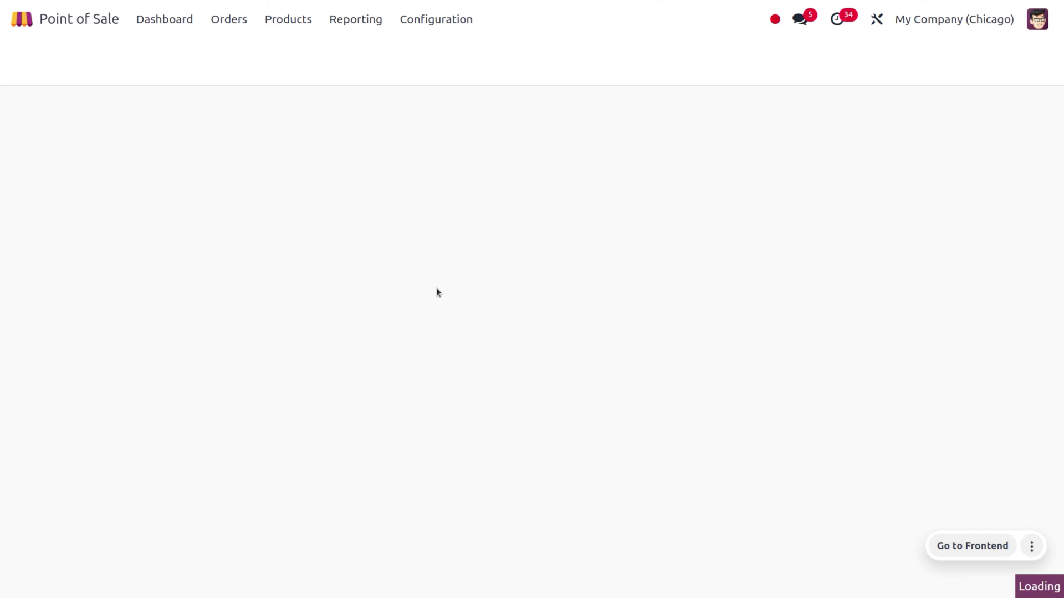
Confirm Margins & Costs is ticked under PoS Interface and save the settings.
scroll(436, 292, down, 3)
scroll(436, 292, down, 4)
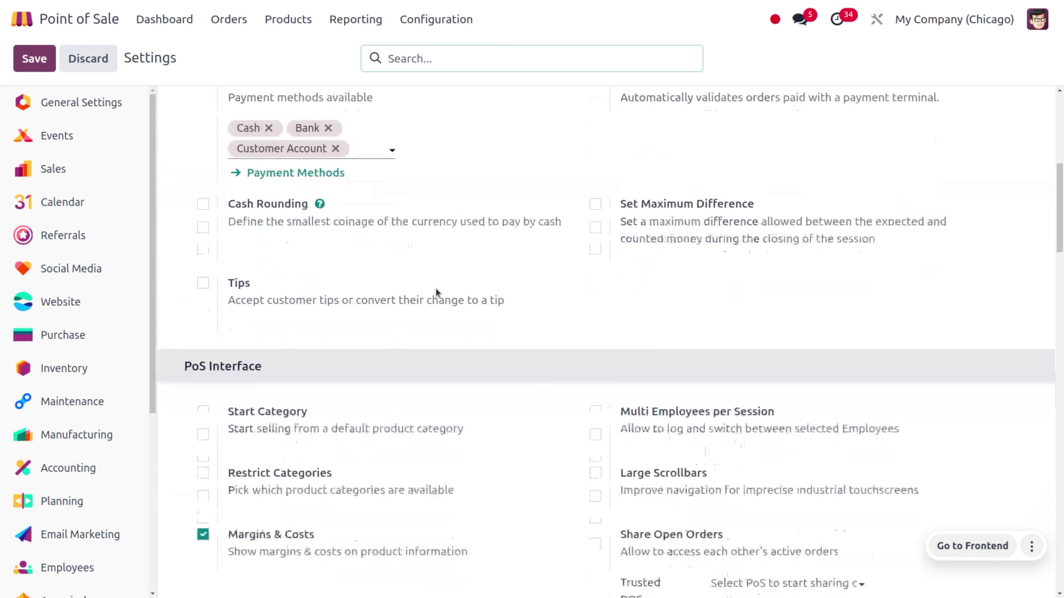
scroll(436, 292, down, 2)
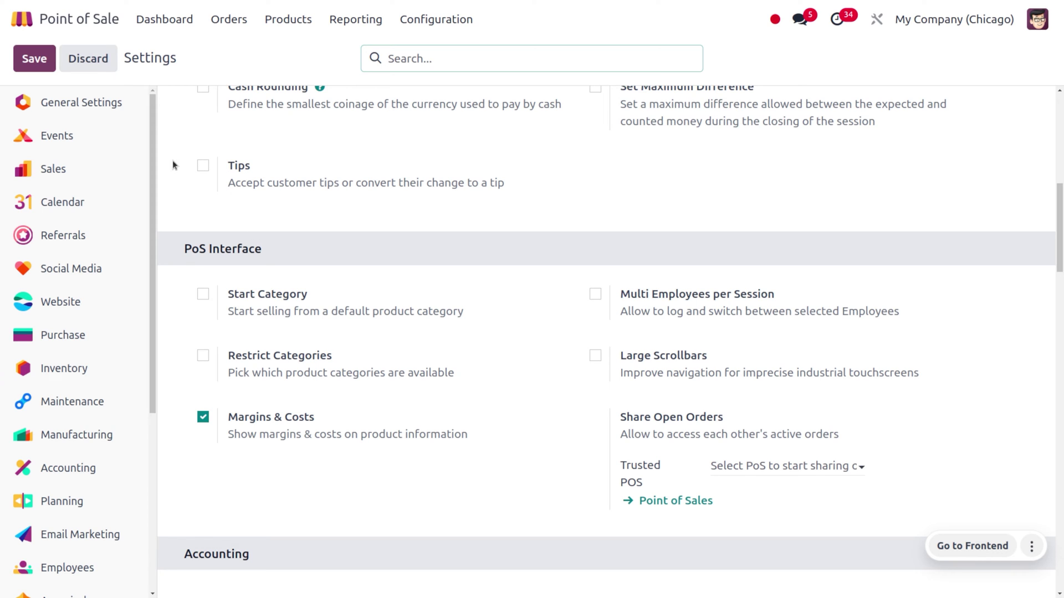
click(32, 60)
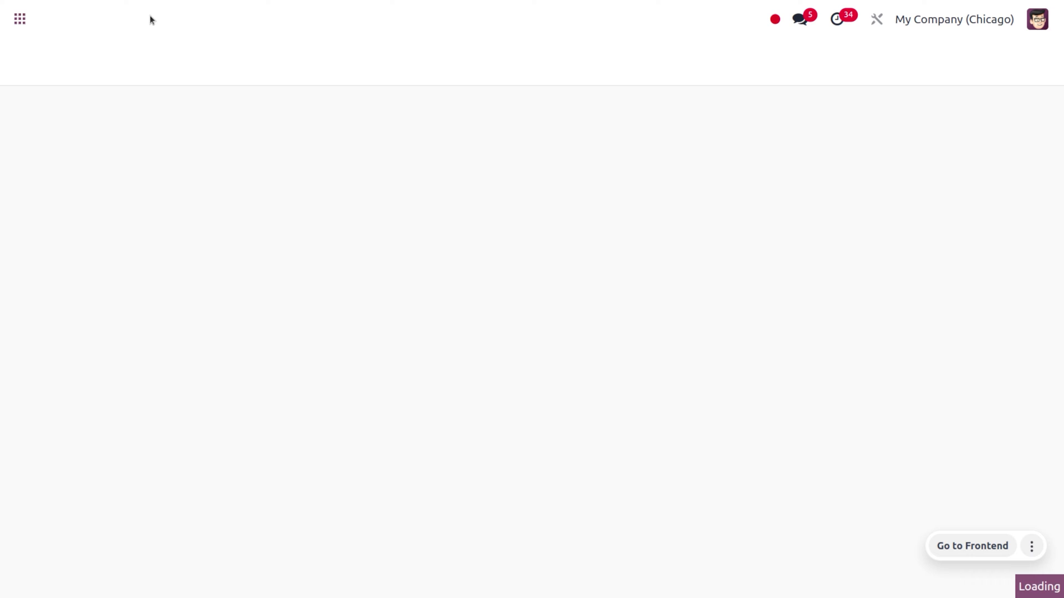
From the dashboard, open a new Shop session with 1000 as the opening cash.
click(156, 25)
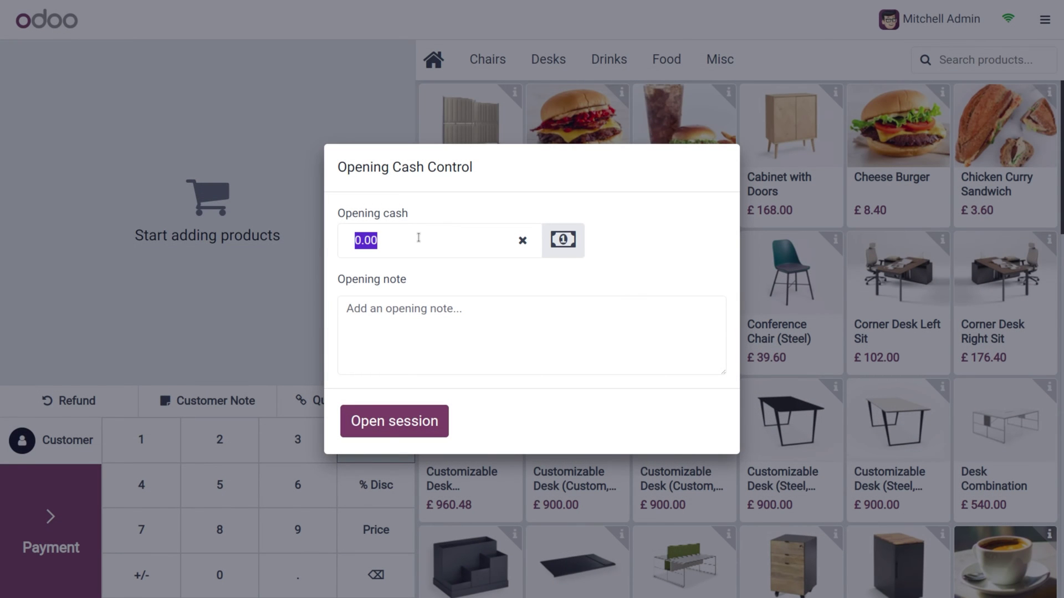
key(BackSpace)
text(100)
text(0)
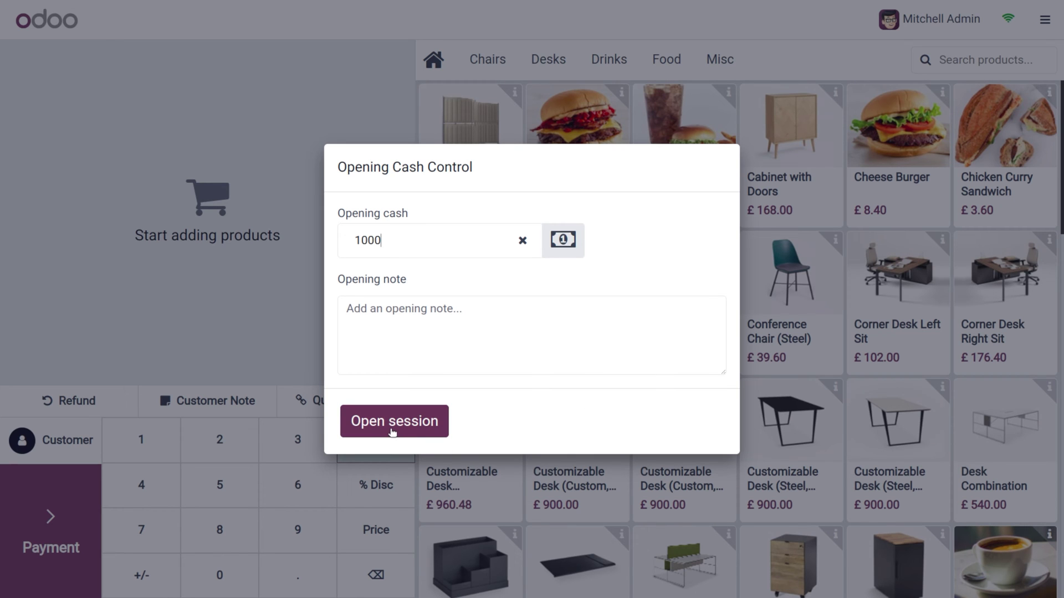
click(392, 432)
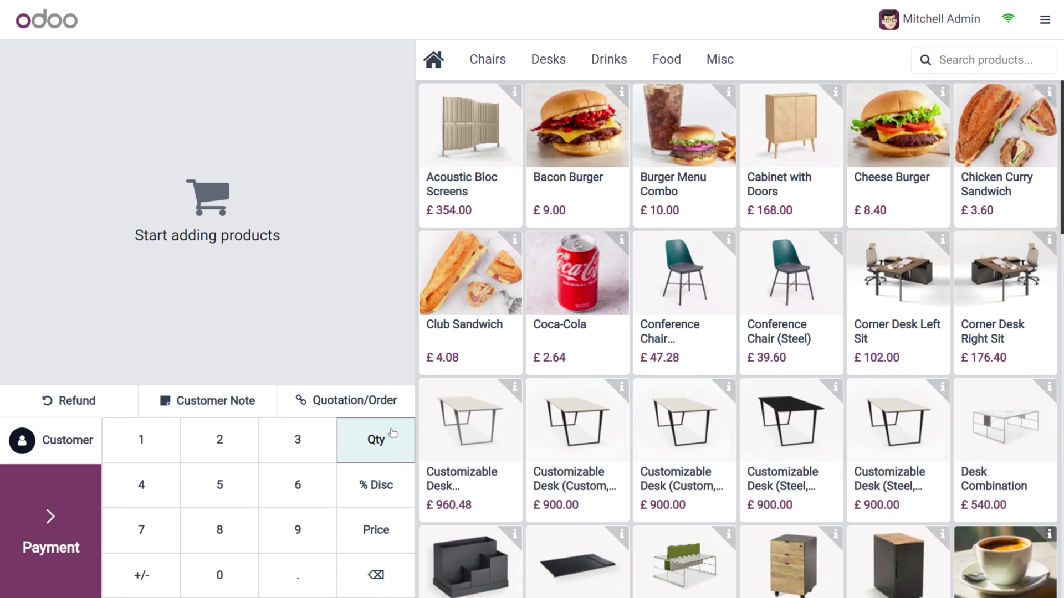
Add Cabinet with Doors to the order and check its £168 price and £30 margin.
click(780, 164)
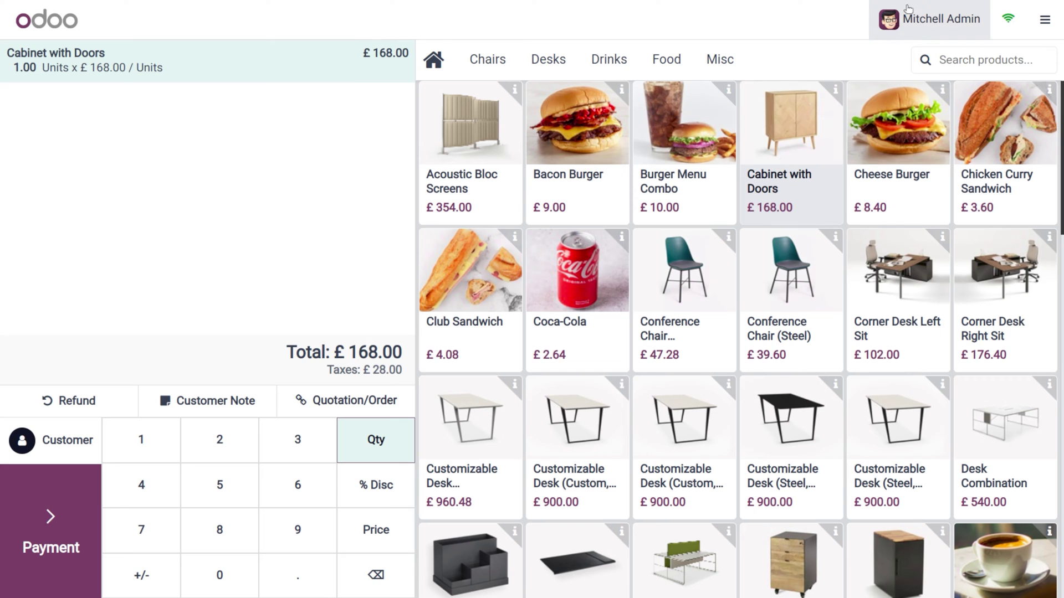
click(833, 90)
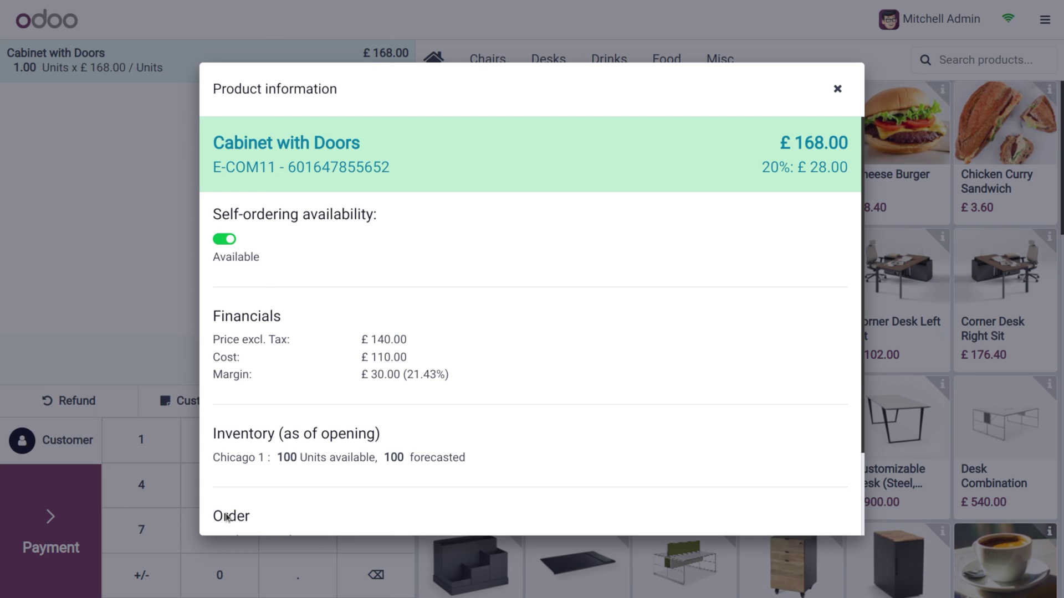
click(836, 89)
click(58, 453)
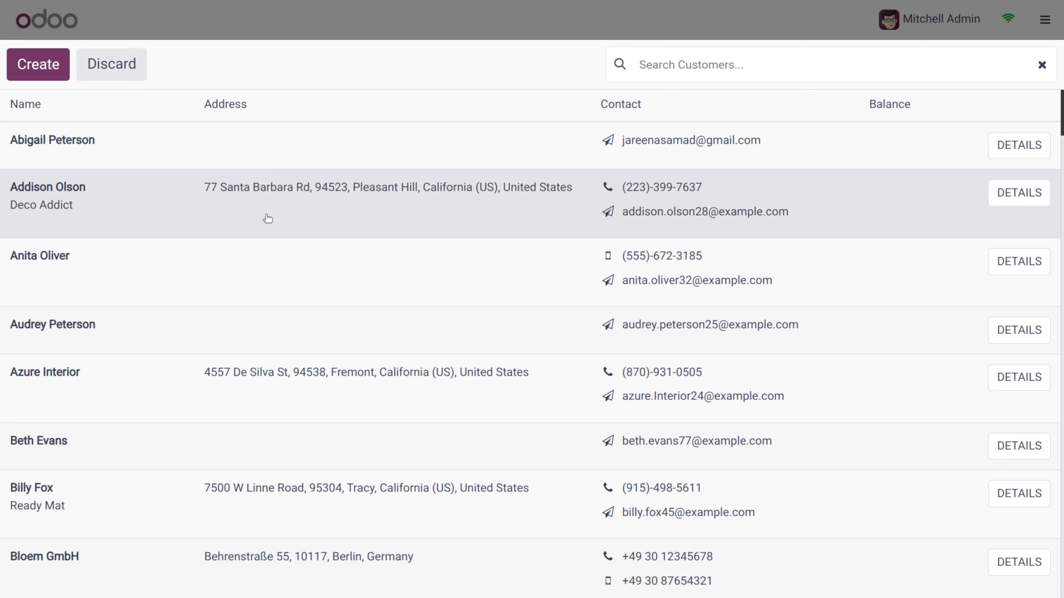
Sell the order to Azure Interior for £168.00 in cash, then return to the Backend.
click(275, 371)
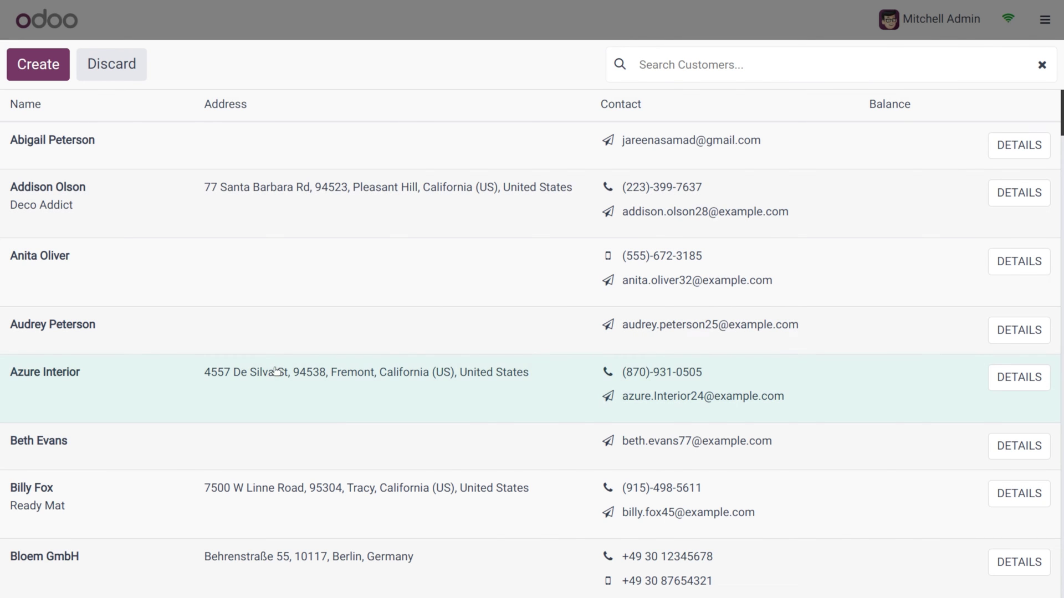
click(42, 531)
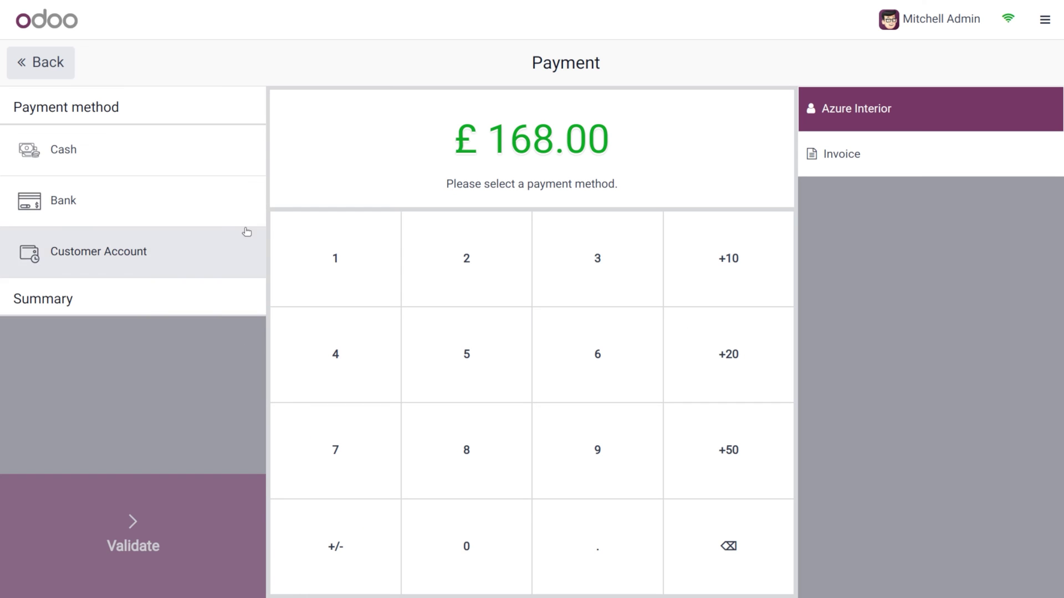
click(149, 158)
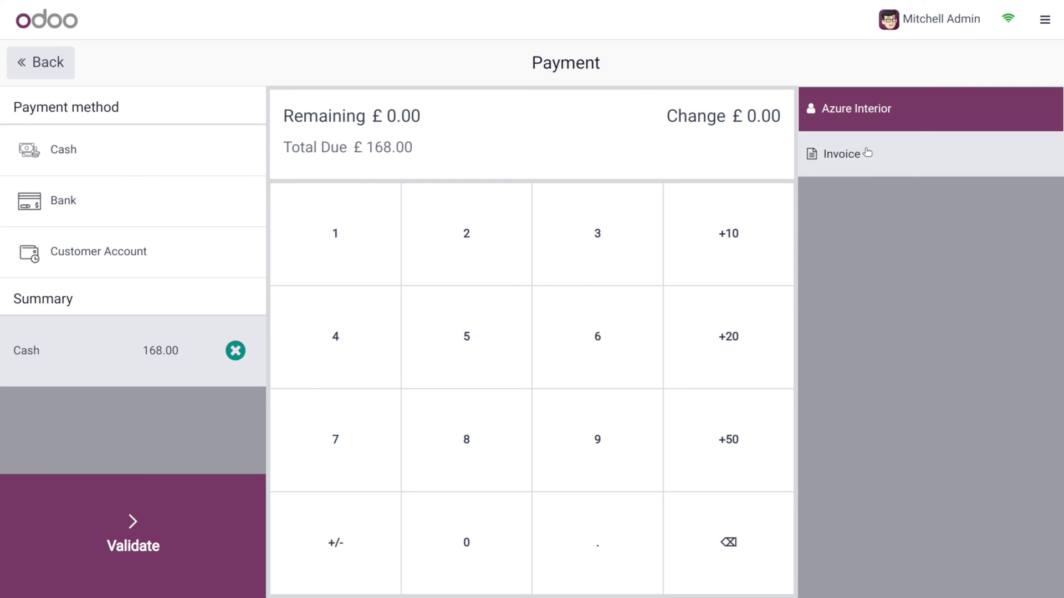
click(147, 507)
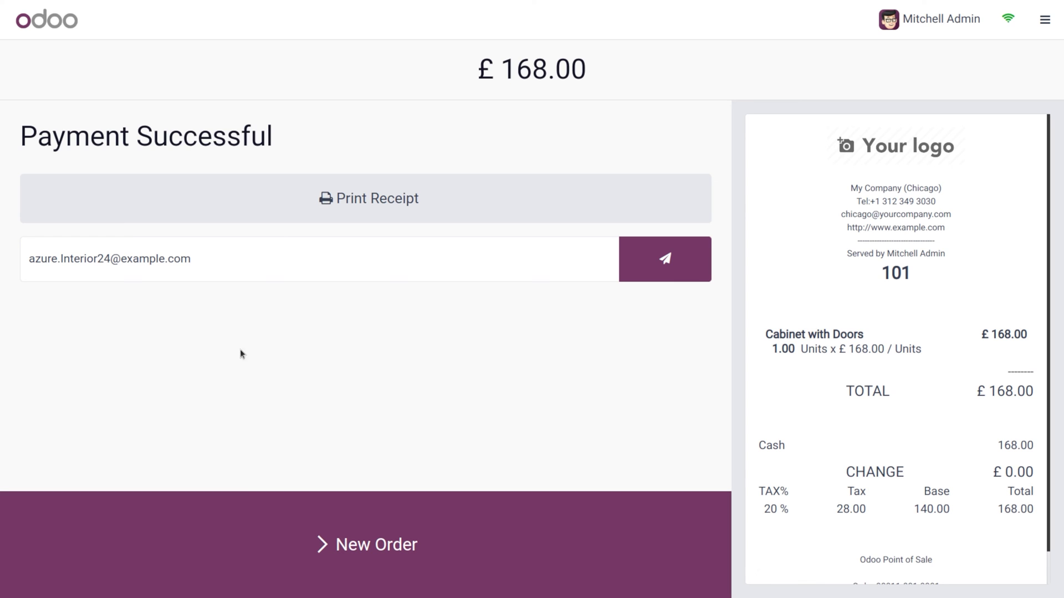
click(1053, 20)
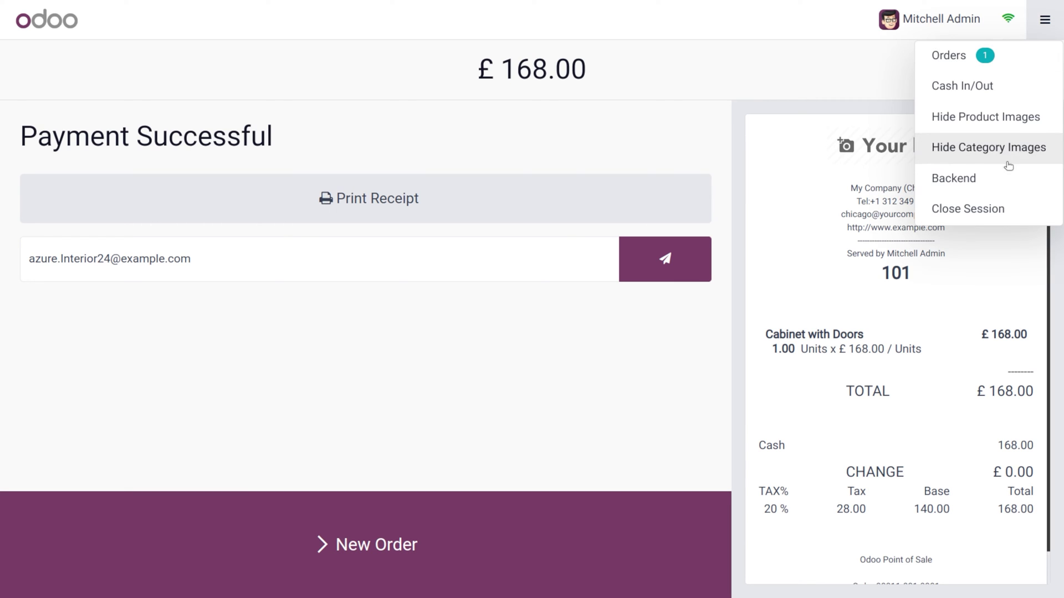
click(1011, 172)
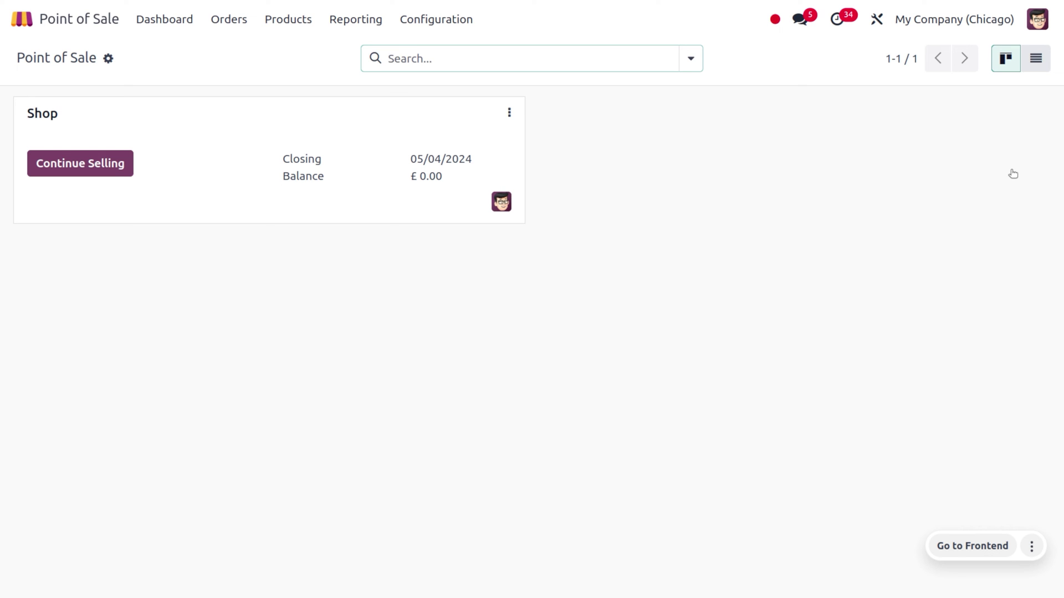
Open the Orders Analysis report and chart the Margin measure instead of Total Price.
click(347, 27)
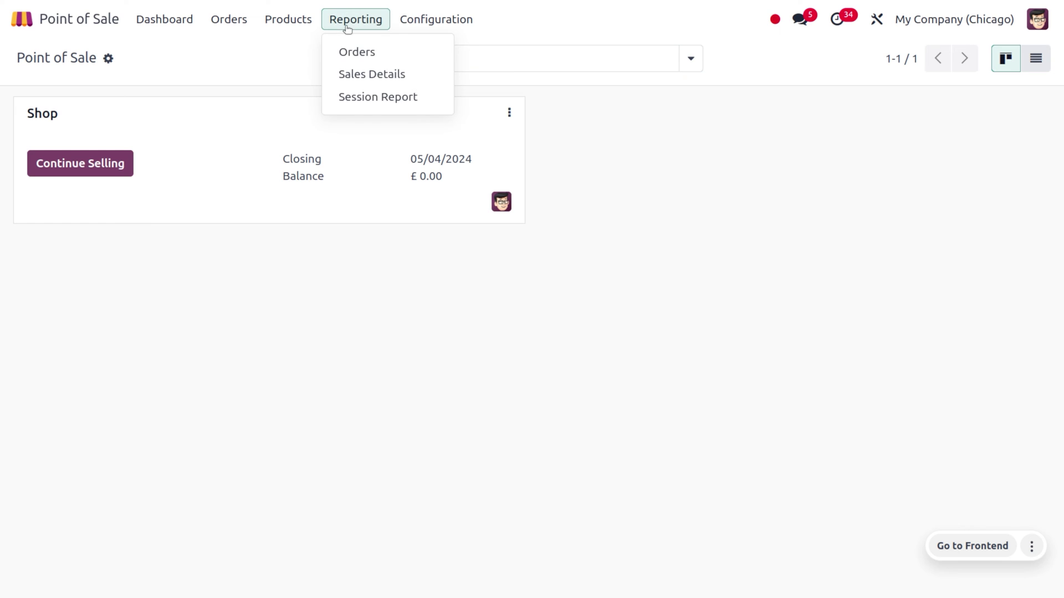
click(376, 61)
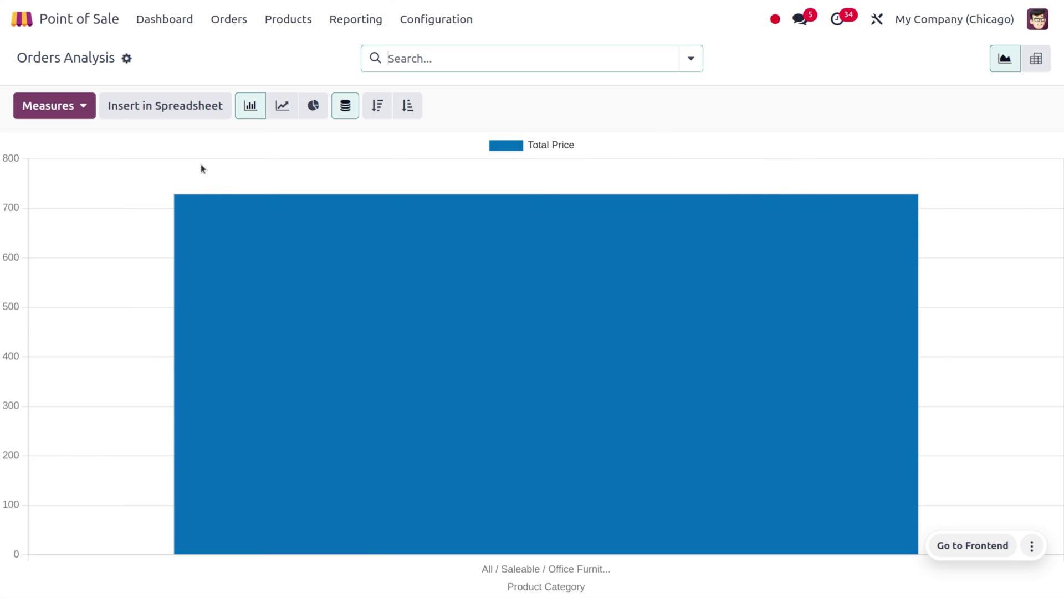
click(74, 104)
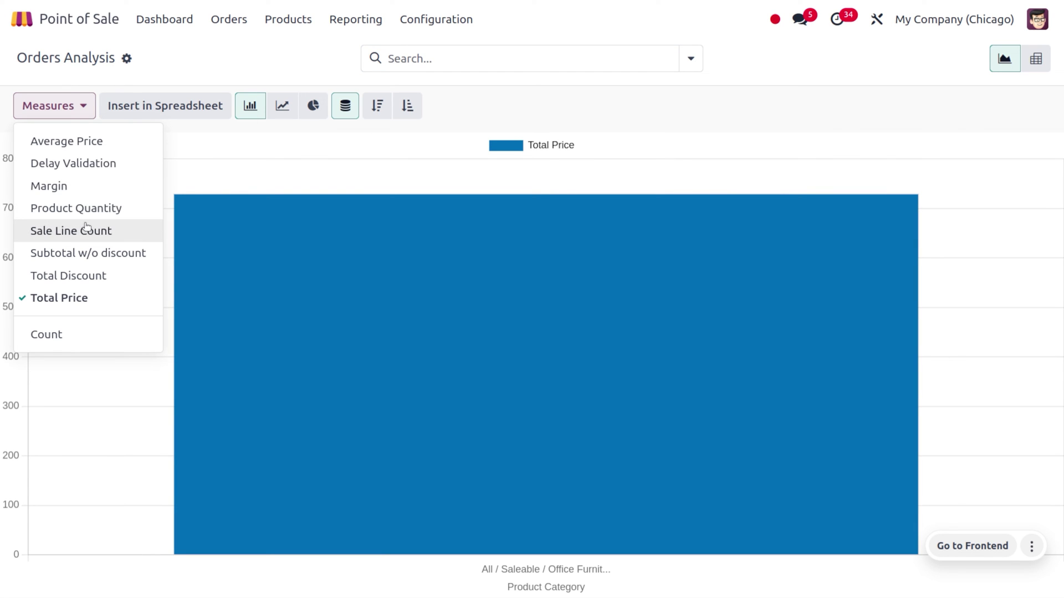
click(74, 186)
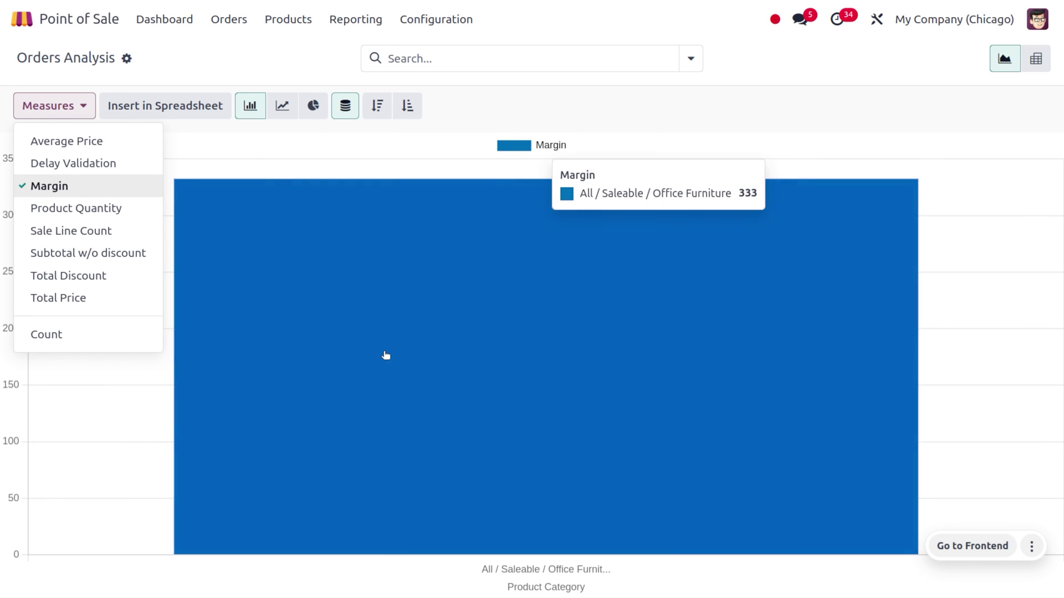
Group the margin chart by Product and list the orders behind the Cabinet with Doors bar.
click(348, 22)
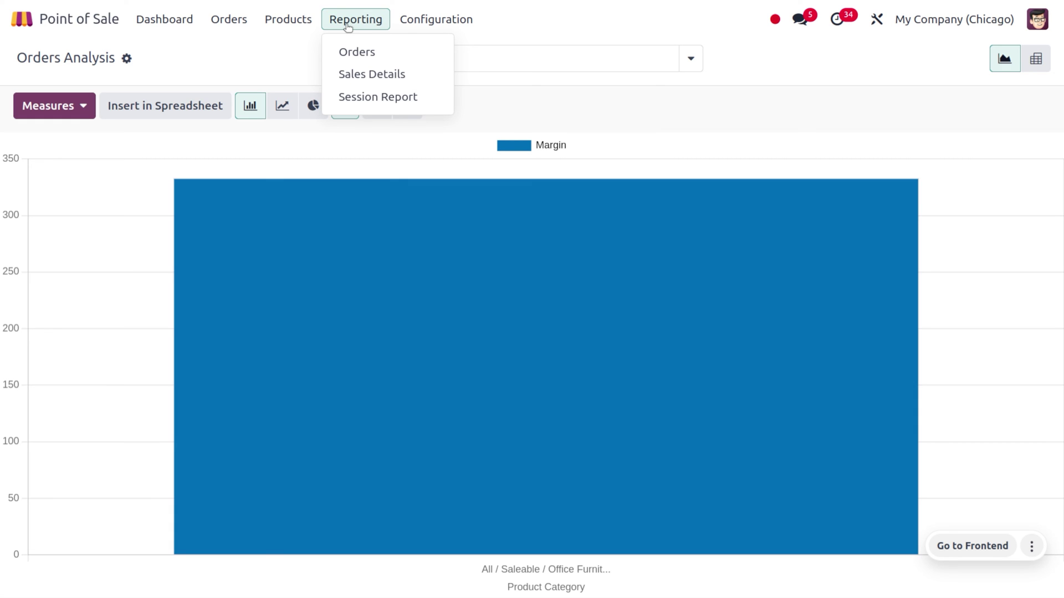
click(691, 59)
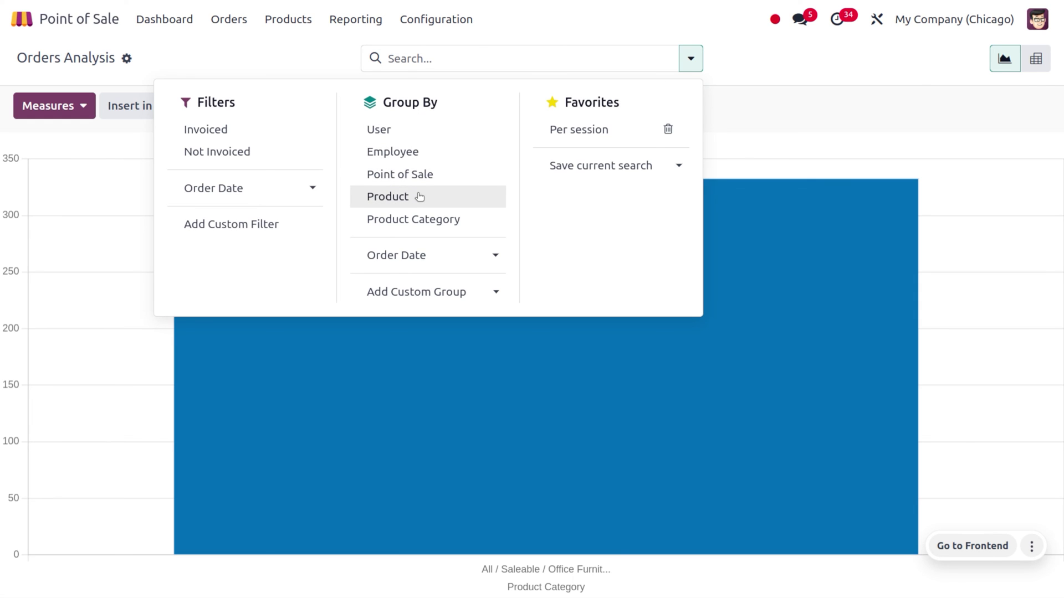
click(420, 197)
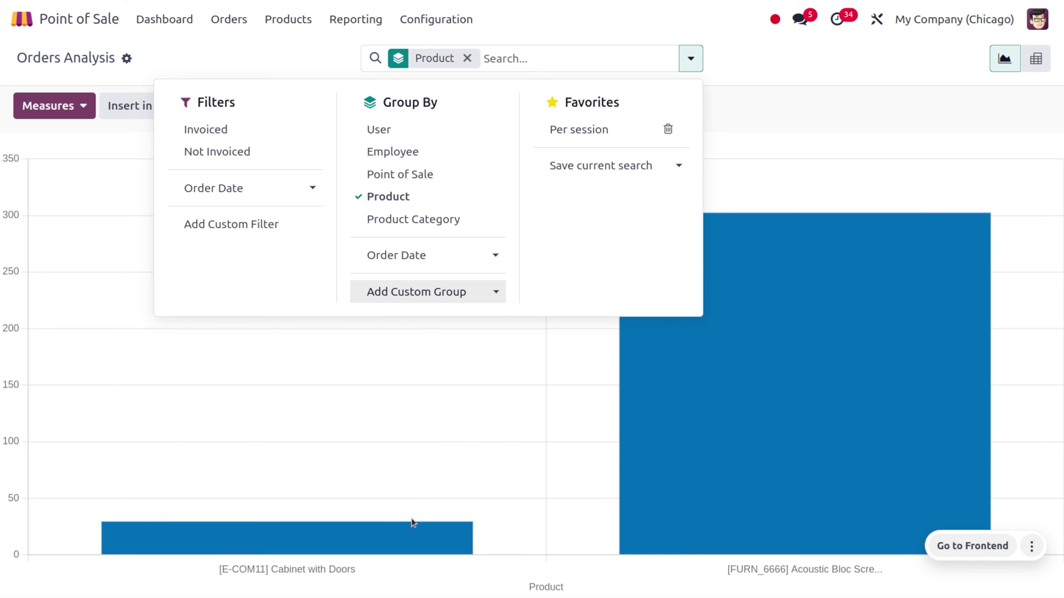
mouse_move(287, 538)
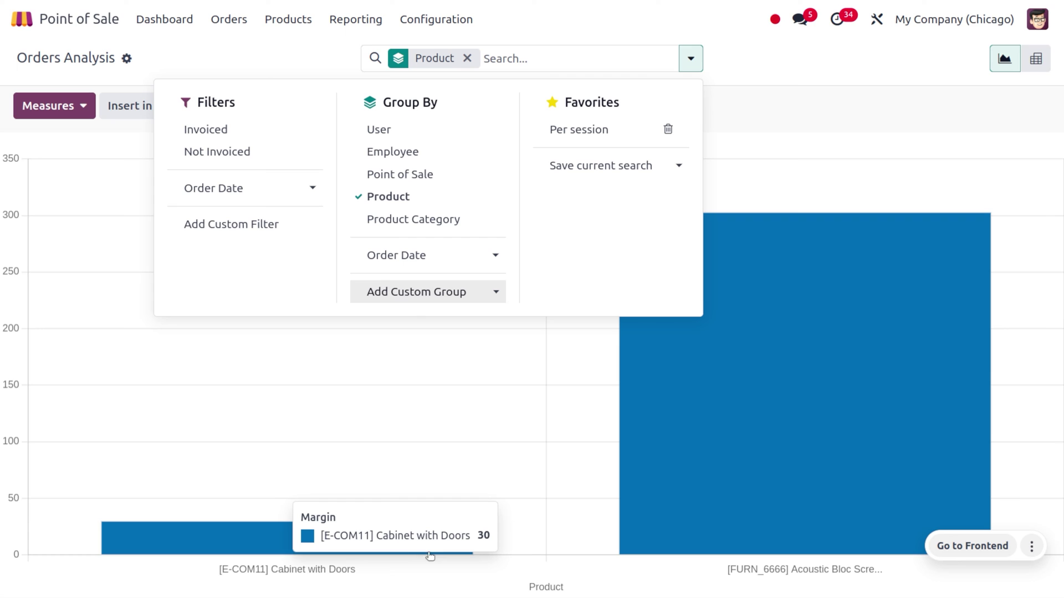
click(412, 542)
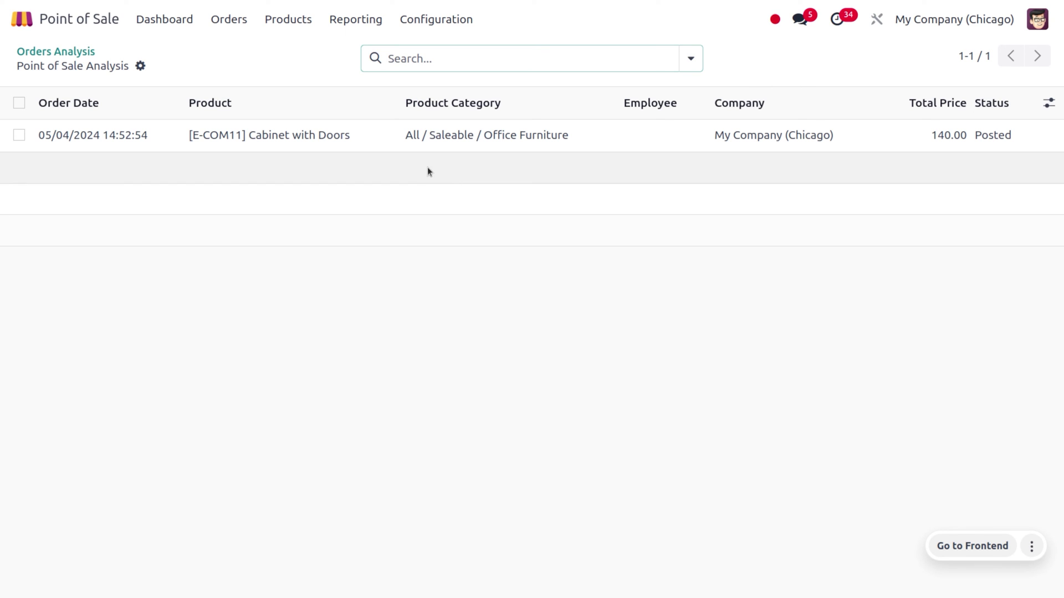
Open the Shop/0003 Cabinet with Doors analysis record showing a 30.00 margin.
click(407, 148)
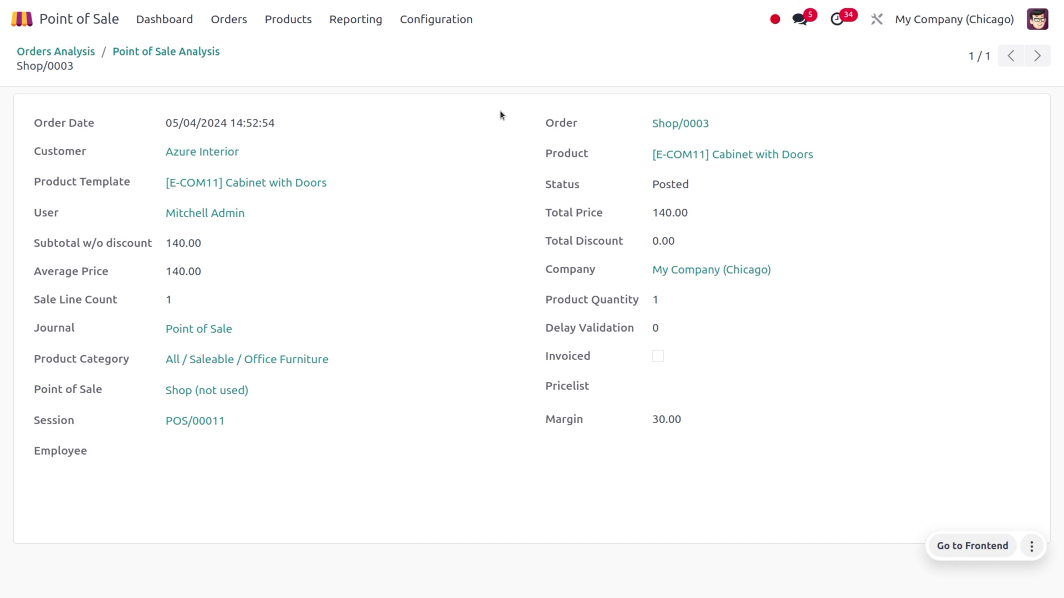
Open the Cabinet with Doors product form from Products to see $140.00 price and £110.00 cost.
click(295, 19)
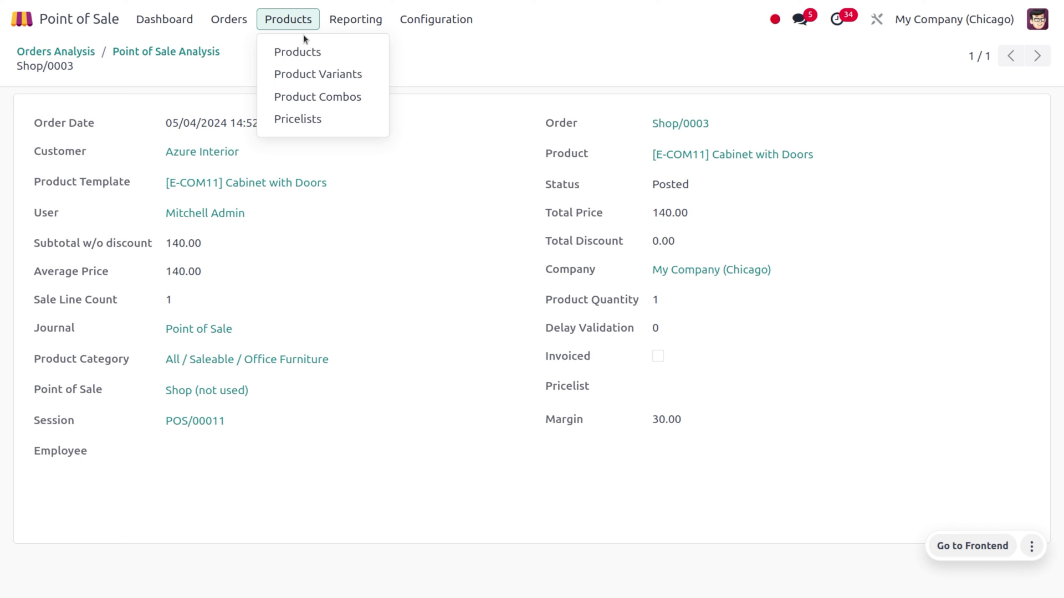
click(311, 53)
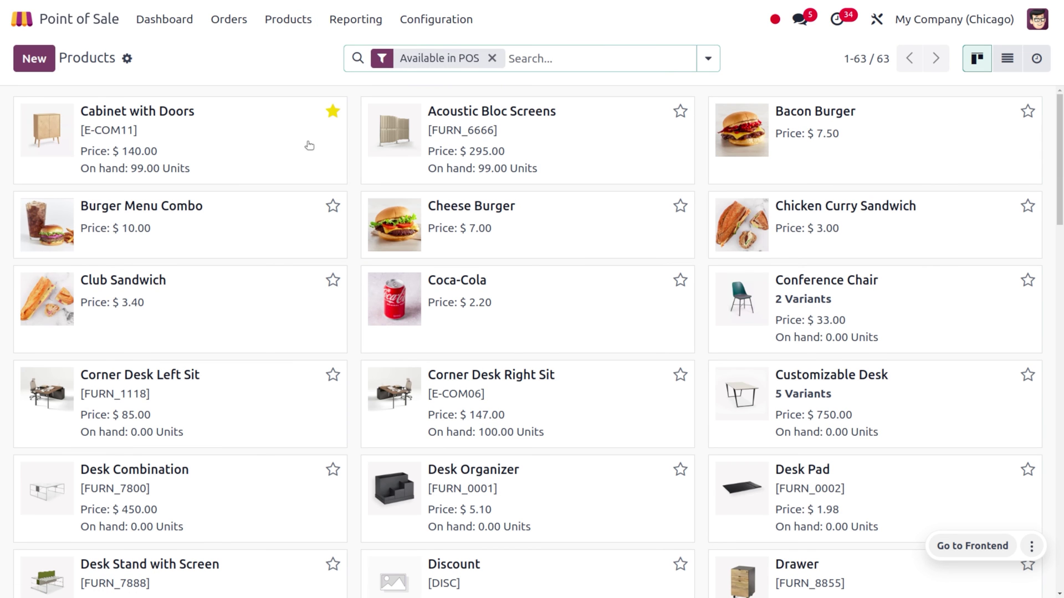
click(296, 149)
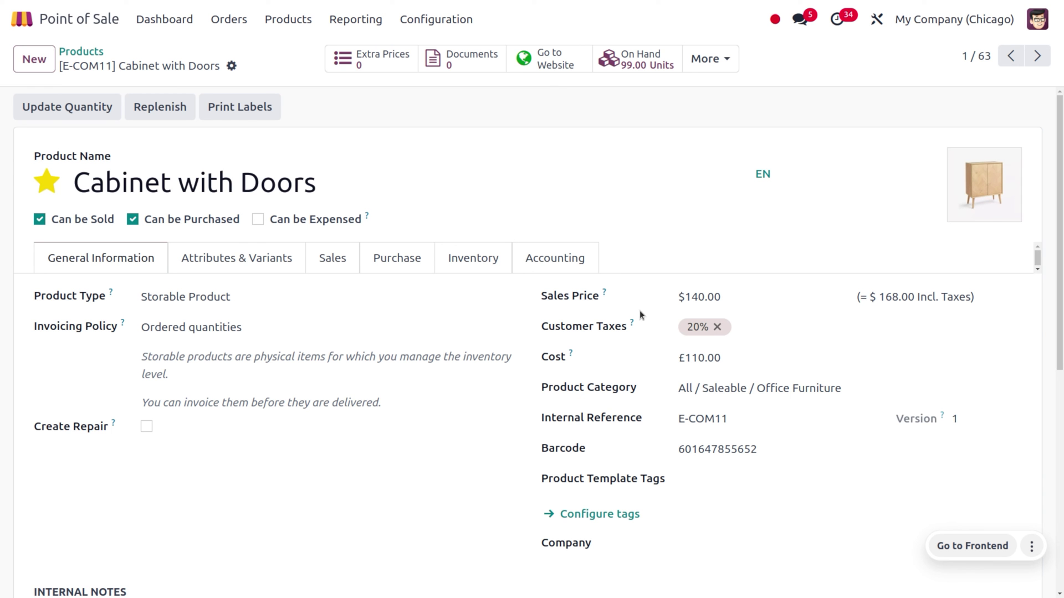